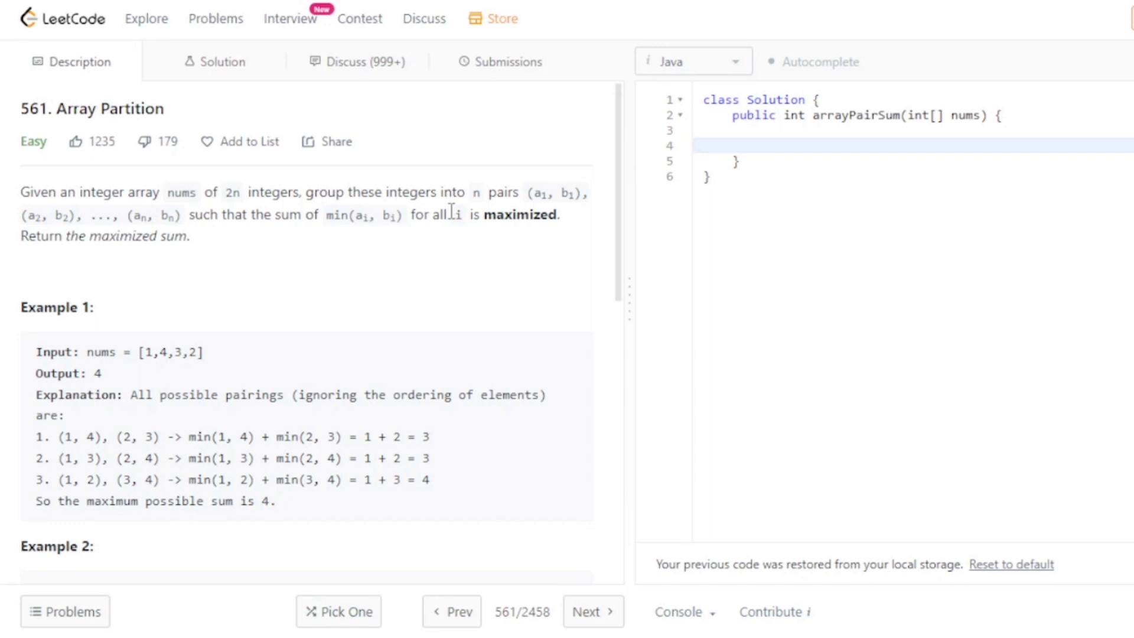
Highlight the 2n integers, n pairs, min(ai, bi), and Example 1's output 4 with its explanation.
{"action": "left_click_drag", "start_coordinate": [227, 194], "coordinate": [246, 195]}
{"action": "double_click", "coordinate": [476, 192]}
{"action": "left_click_drag", "start_coordinate": [333, 220], "coordinate": [403, 219]}
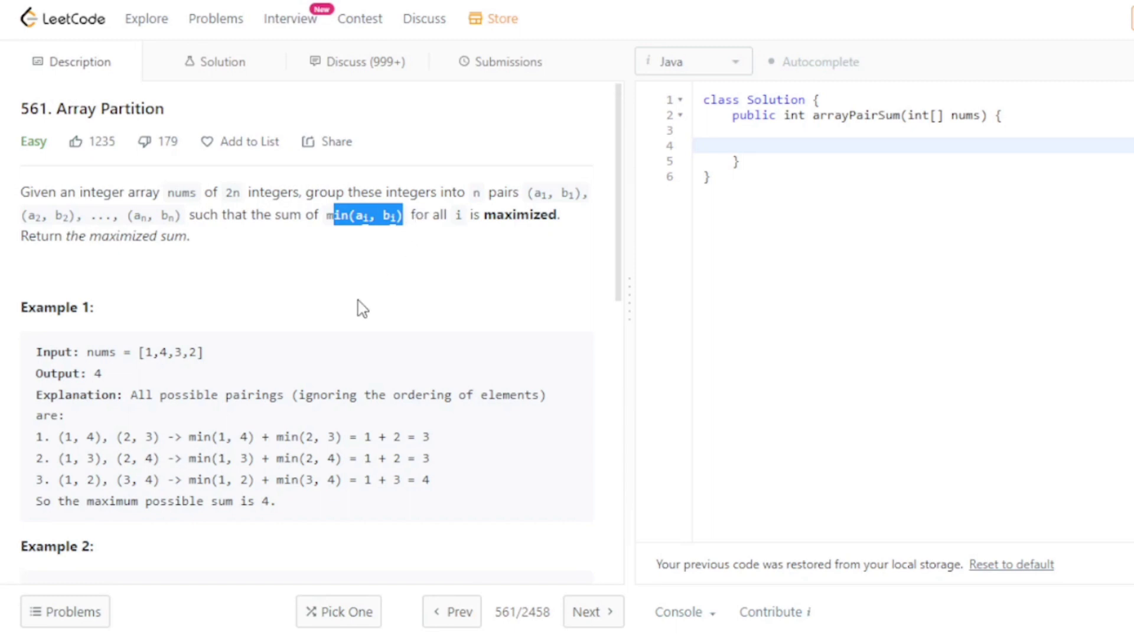
{"action": "scroll", "coordinate": [360, 308], "scroll_direction": "down", "scroll_amount": 2}
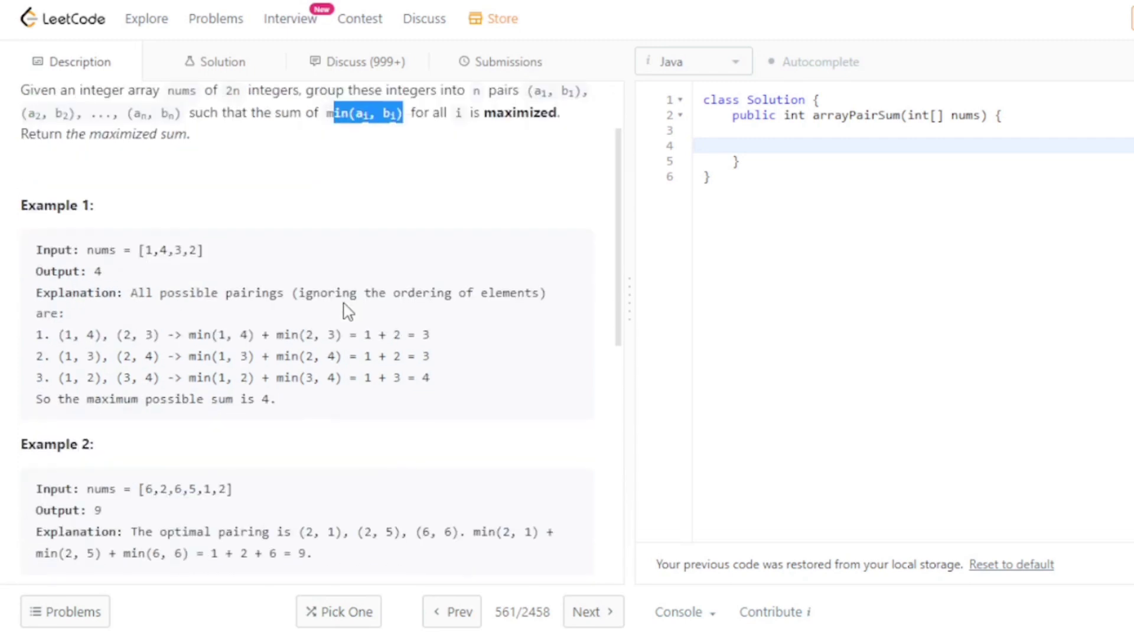
{"action": "left_click_drag", "start_coordinate": [119, 251], "coordinate": [217, 253]}
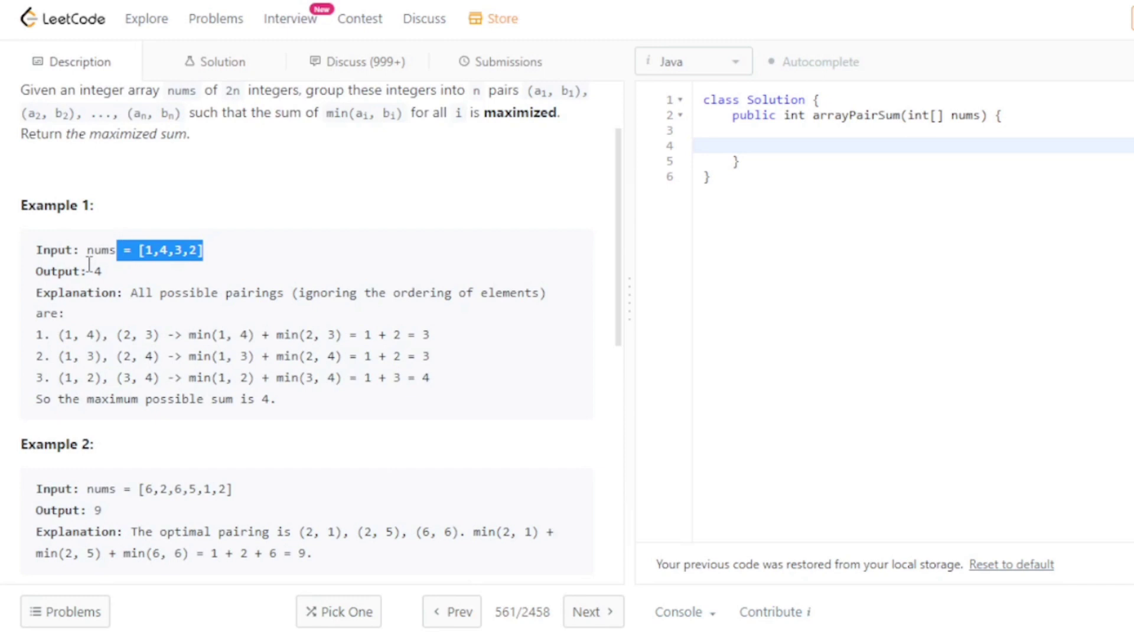
{"action": "left_click_drag", "start_coordinate": [88, 271], "coordinate": [105, 273]}
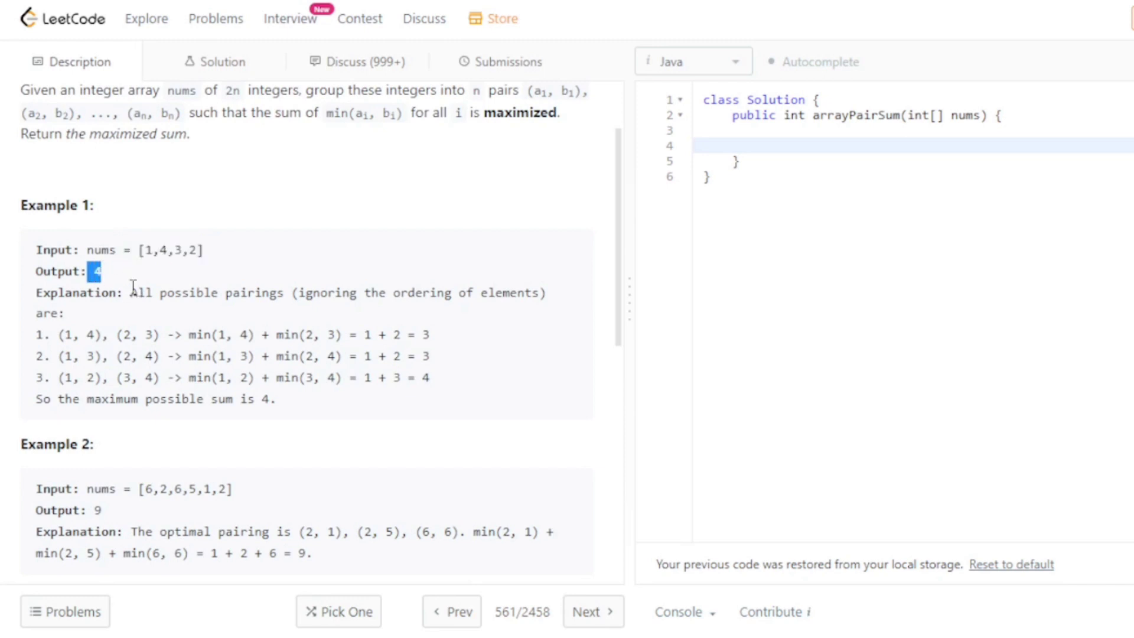
{"action": "left_click_drag", "start_coordinate": [130, 293], "coordinate": [309, 407]}
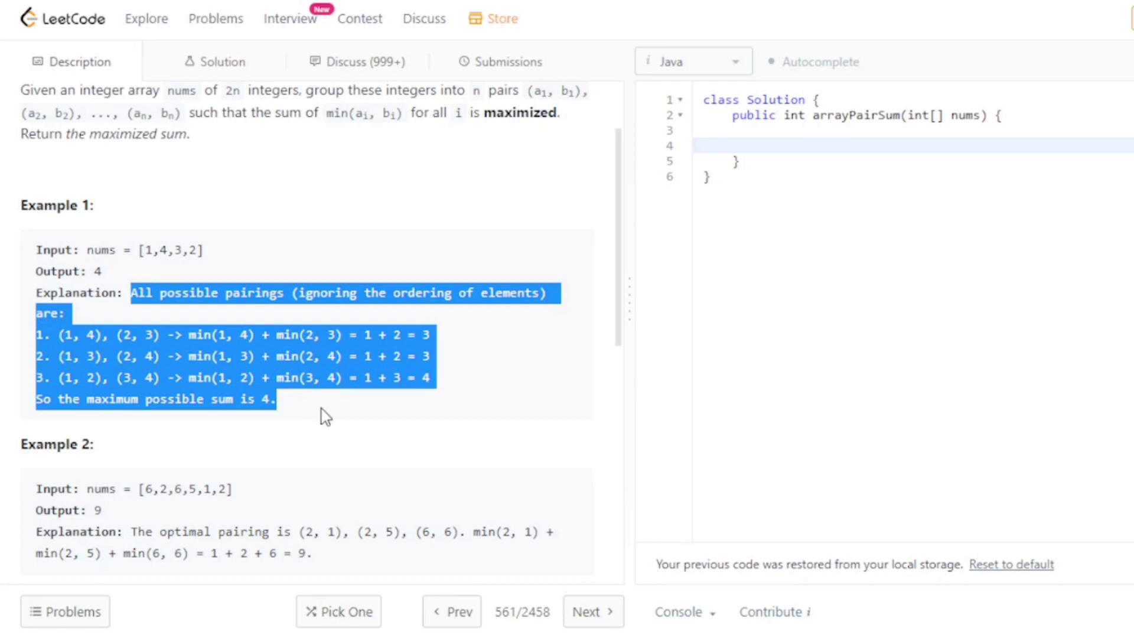
{"action": "left_click", "coordinate": [324, 415]}
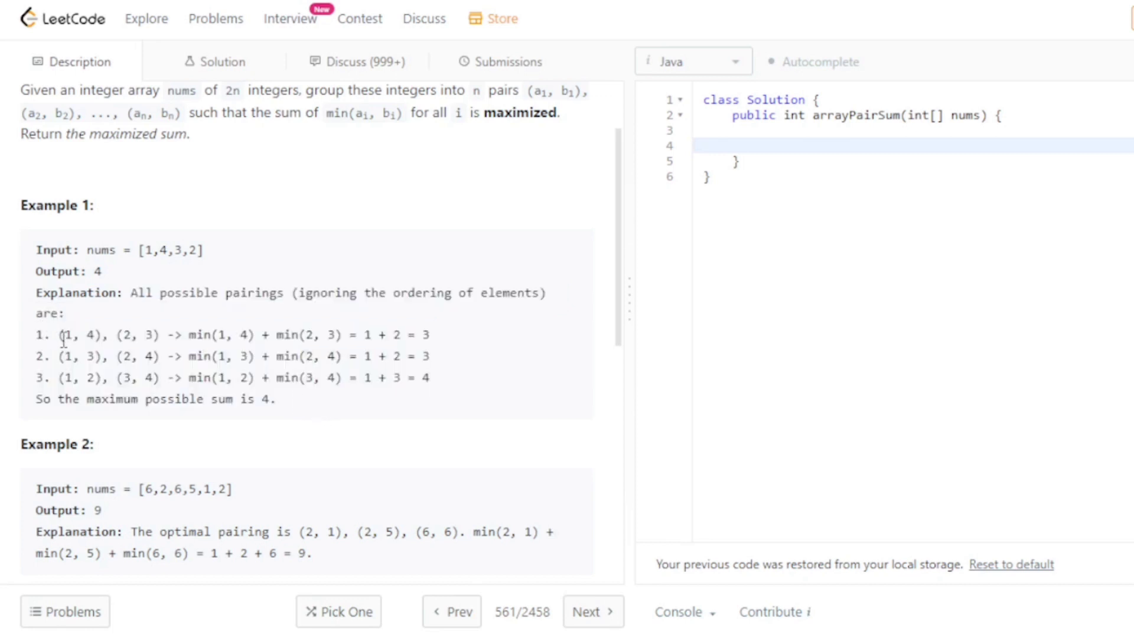
Walk through Example 1's pairing options, marking pairs (1, 4) and (2, 3) with sum 3.
{"action": "left_click_drag", "start_coordinate": [60, 335], "coordinate": [160, 335]}
{"action": "left_click_drag", "start_coordinate": [57, 356], "coordinate": [160, 357]}
{"action": "left_click_drag", "start_coordinate": [59, 377], "coordinate": [164, 382]}
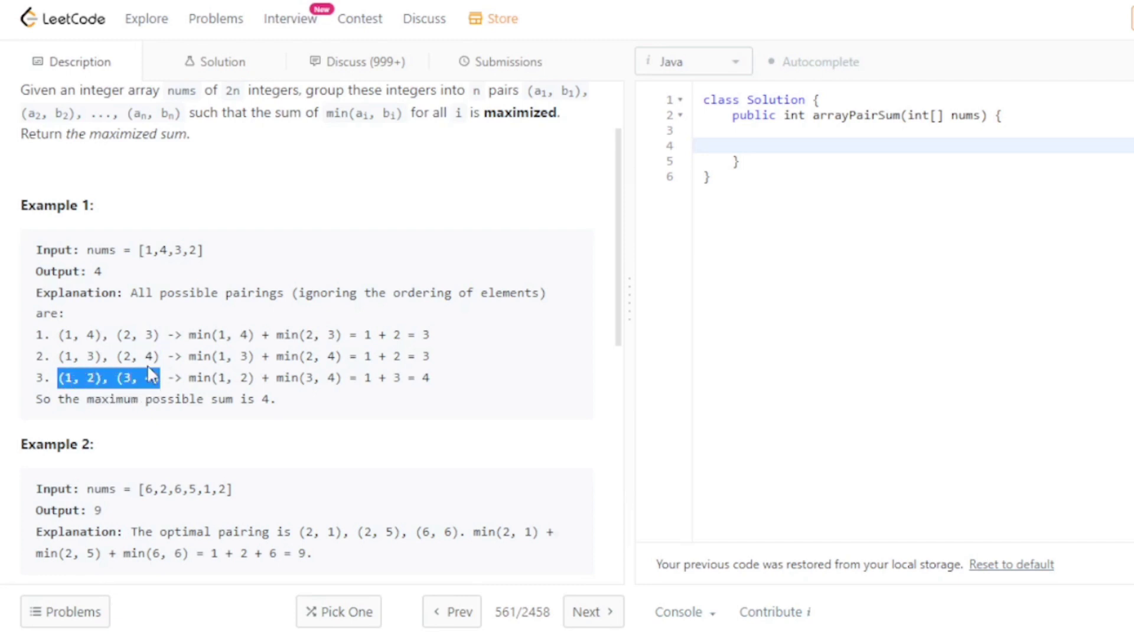
{"action": "left_click_drag", "start_coordinate": [59, 335], "coordinate": [114, 335]}
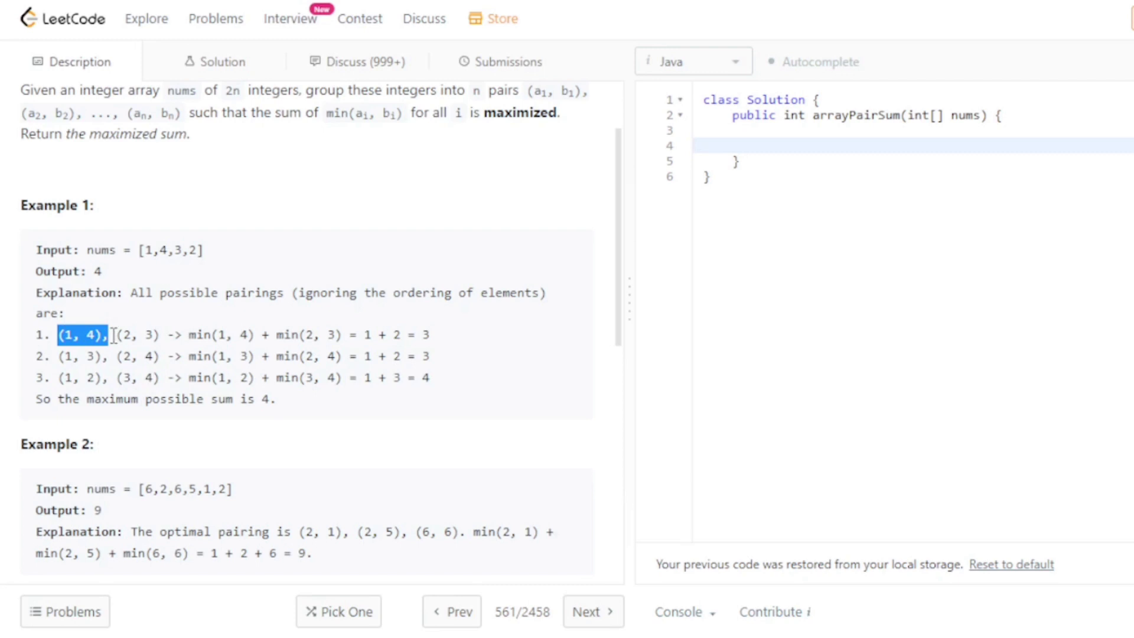
{"action": "left_click_drag", "start_coordinate": [116, 335], "coordinate": [159, 337]}
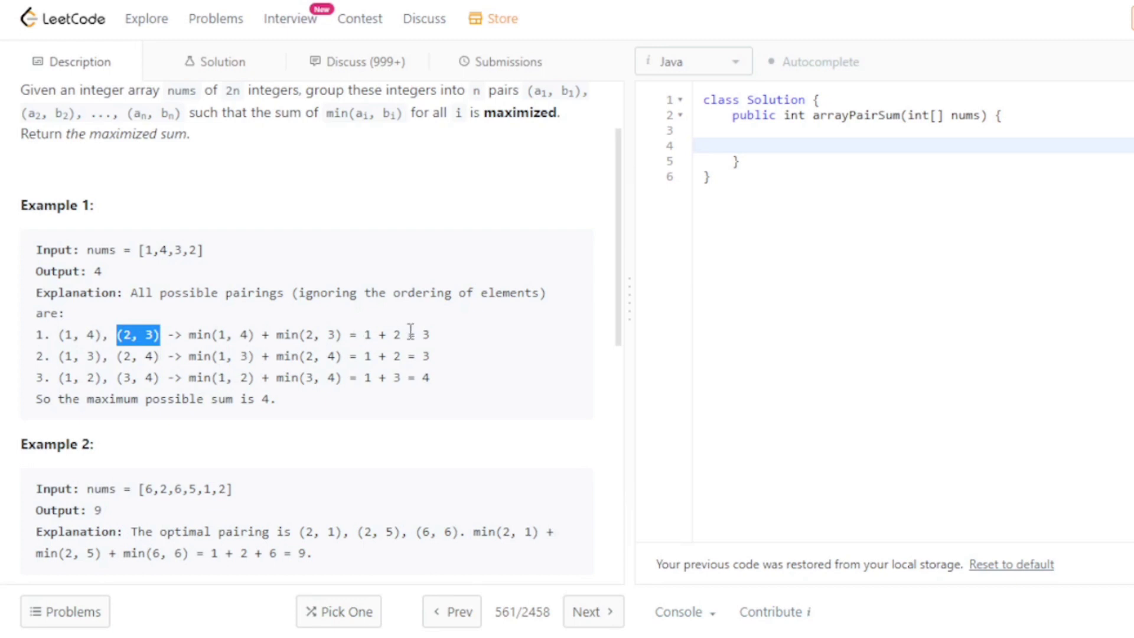
{"action": "left_click_drag", "start_coordinate": [415, 334], "coordinate": [431, 336]}
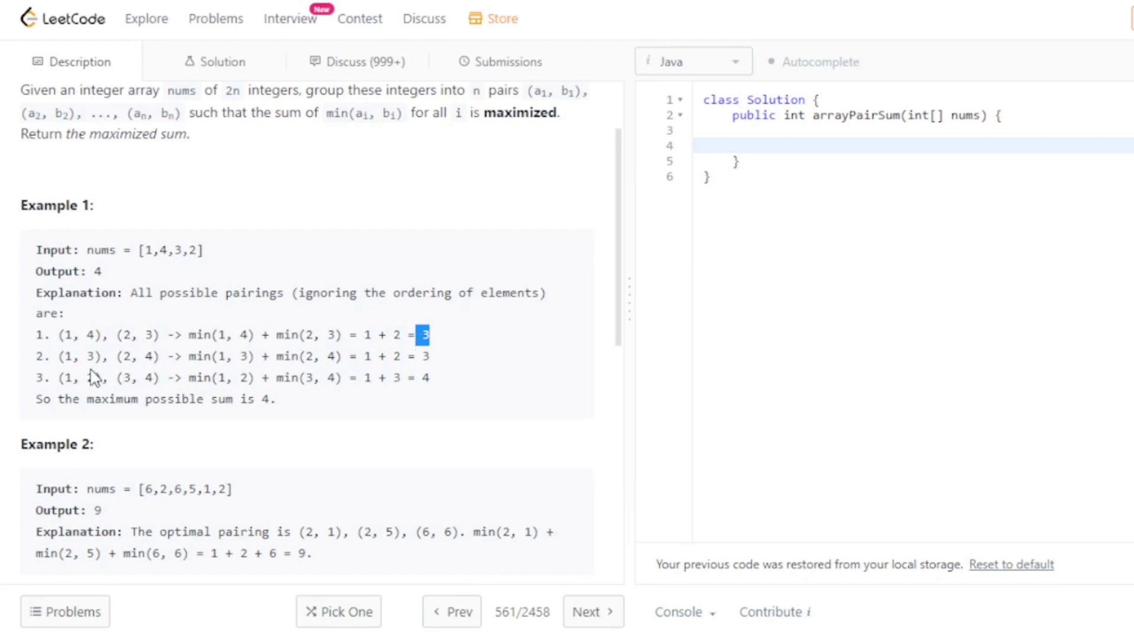
Mark pairings (1, 3)(2, 4) summing 3 and (1, 2)(3, 4) summing 4, then Example 2's input and output 9.
{"action": "left_click_drag", "start_coordinate": [64, 356], "coordinate": [95, 357]}
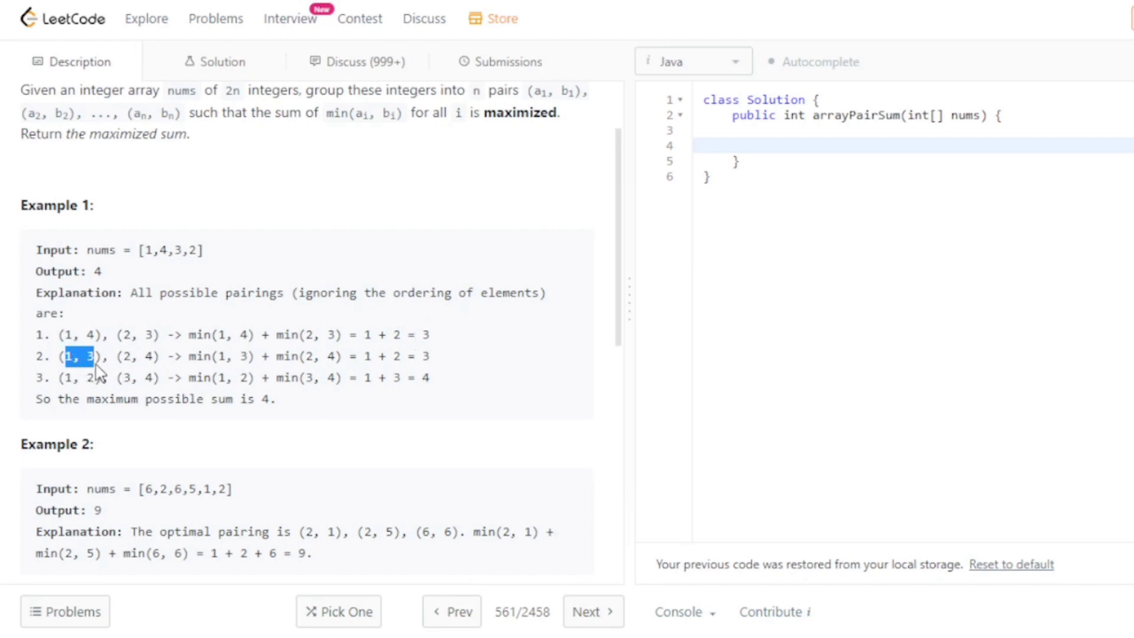
{"action": "left_click_drag", "start_coordinate": [122, 356], "coordinate": [160, 356]}
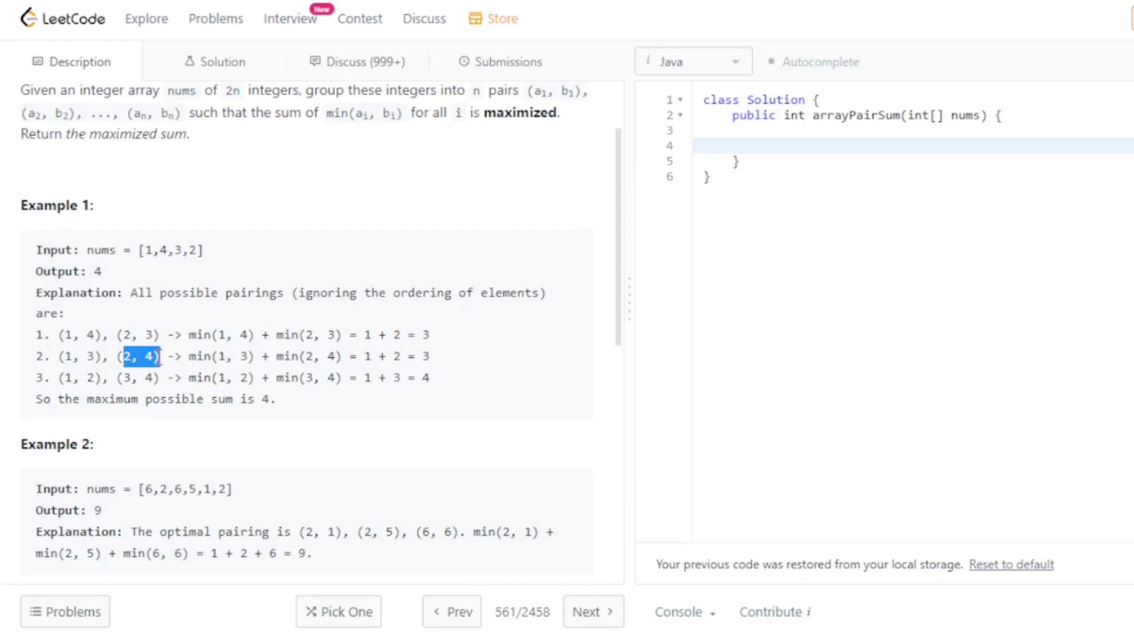
{"action": "left_click_drag", "start_coordinate": [414, 356], "coordinate": [429, 356]}
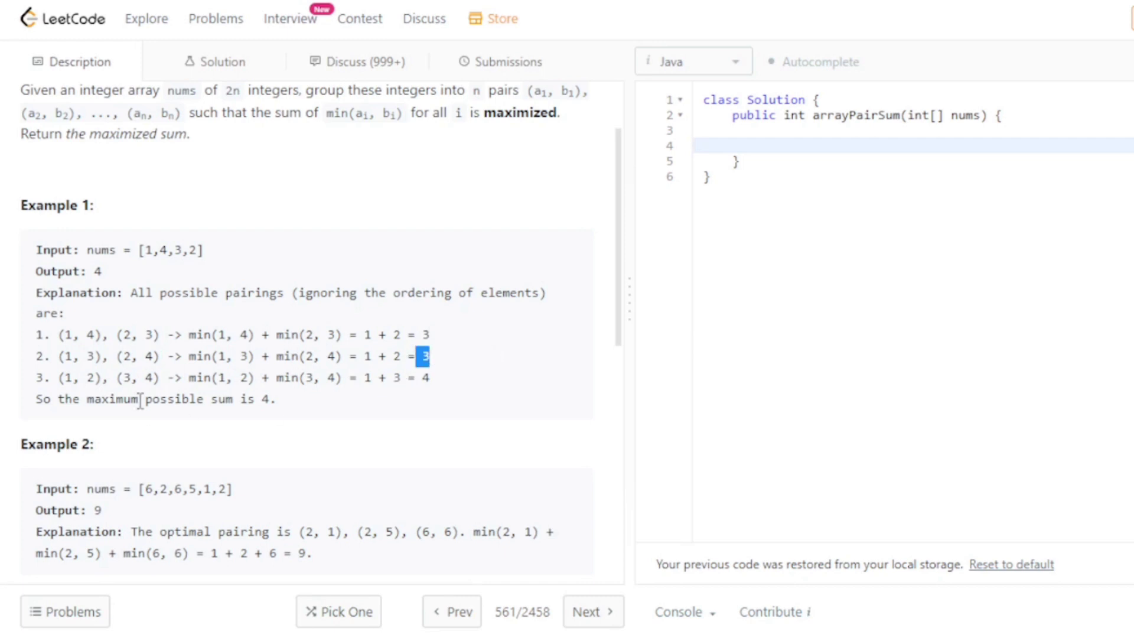
{"action": "left_click_drag", "start_coordinate": [59, 378], "coordinate": [112, 380]}
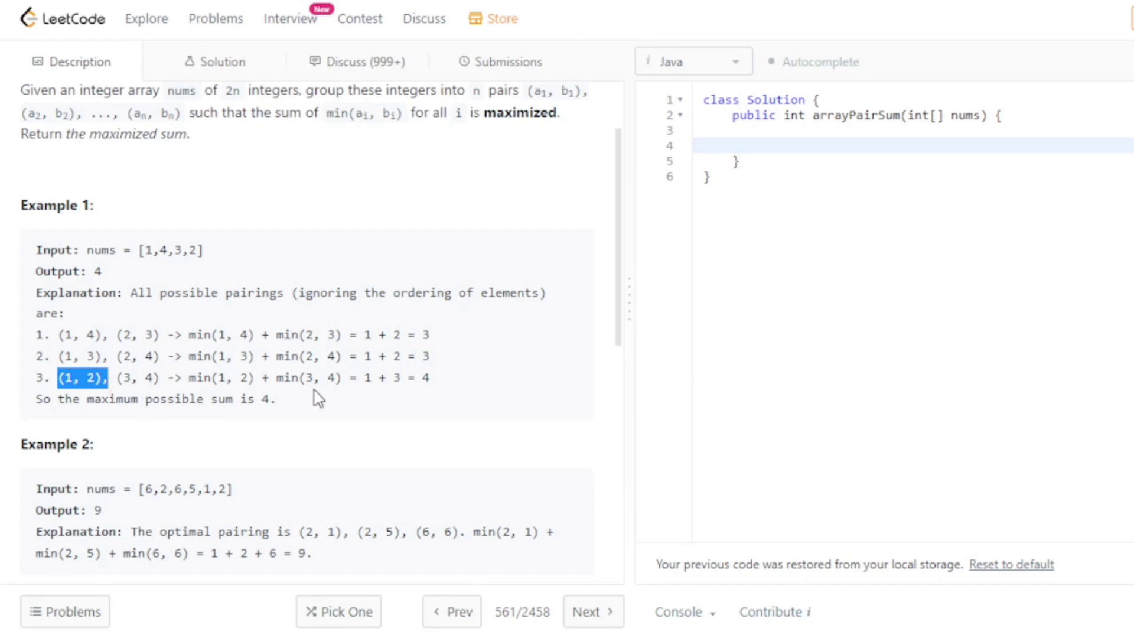
{"action": "left_click_drag", "start_coordinate": [416, 378], "coordinate": [431, 377]}
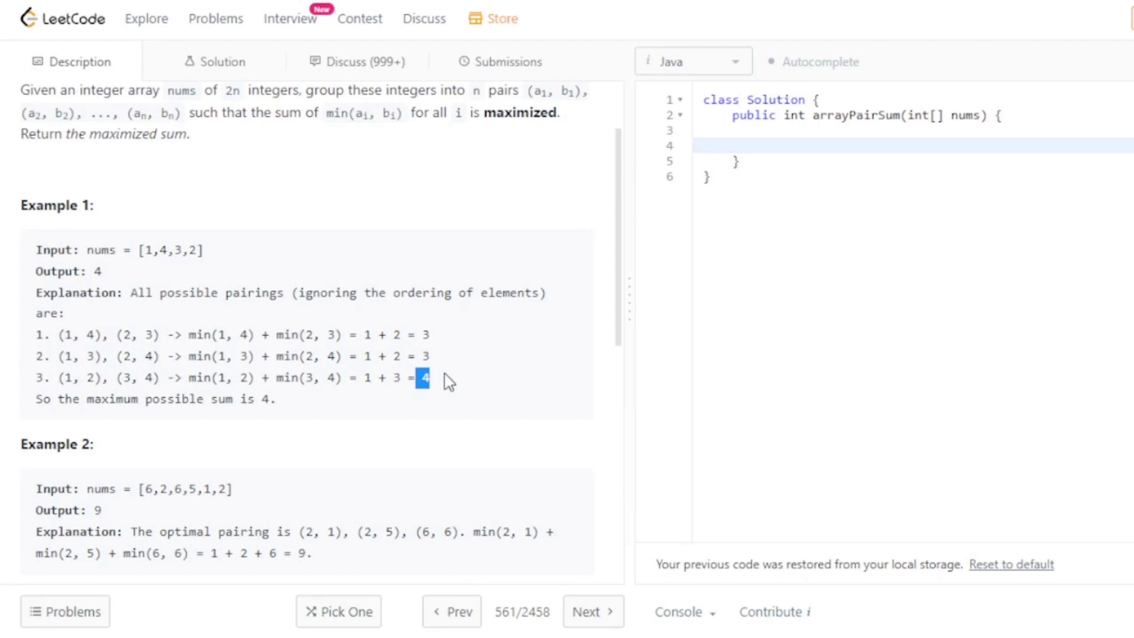
{"action": "left_click", "coordinate": [456, 390]}
{"action": "left_click_drag", "start_coordinate": [409, 378], "coordinate": [430, 377]}
{"action": "scroll", "coordinate": [169, 434], "scroll_direction": "down", "scroll_amount": 1}
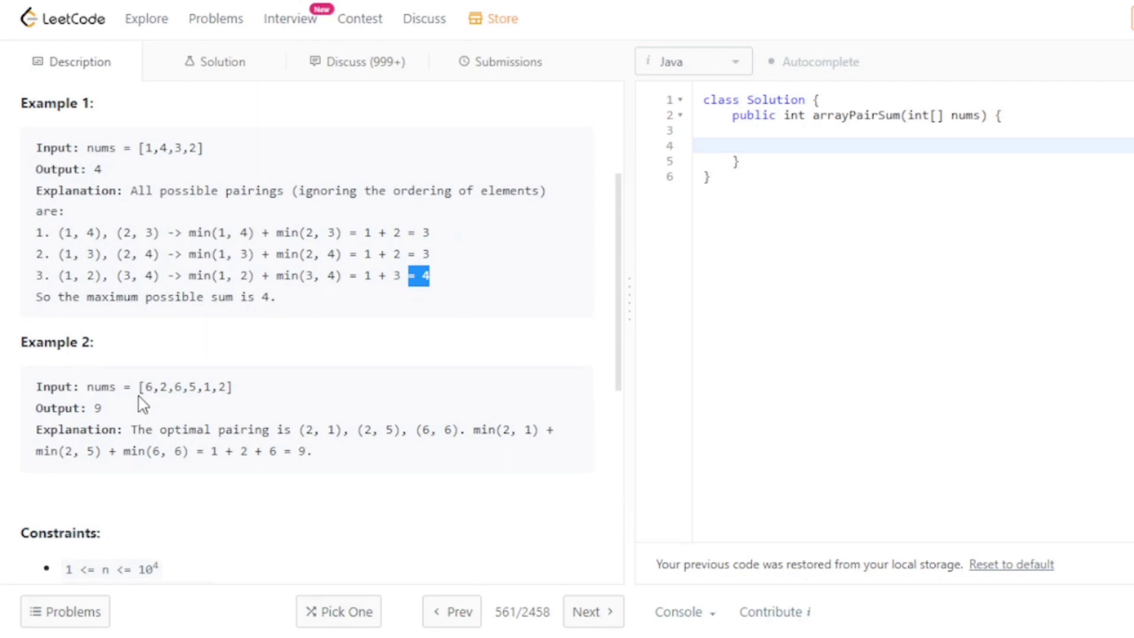
{"action": "left_click_drag", "start_coordinate": [144, 387], "coordinate": [233, 390]}
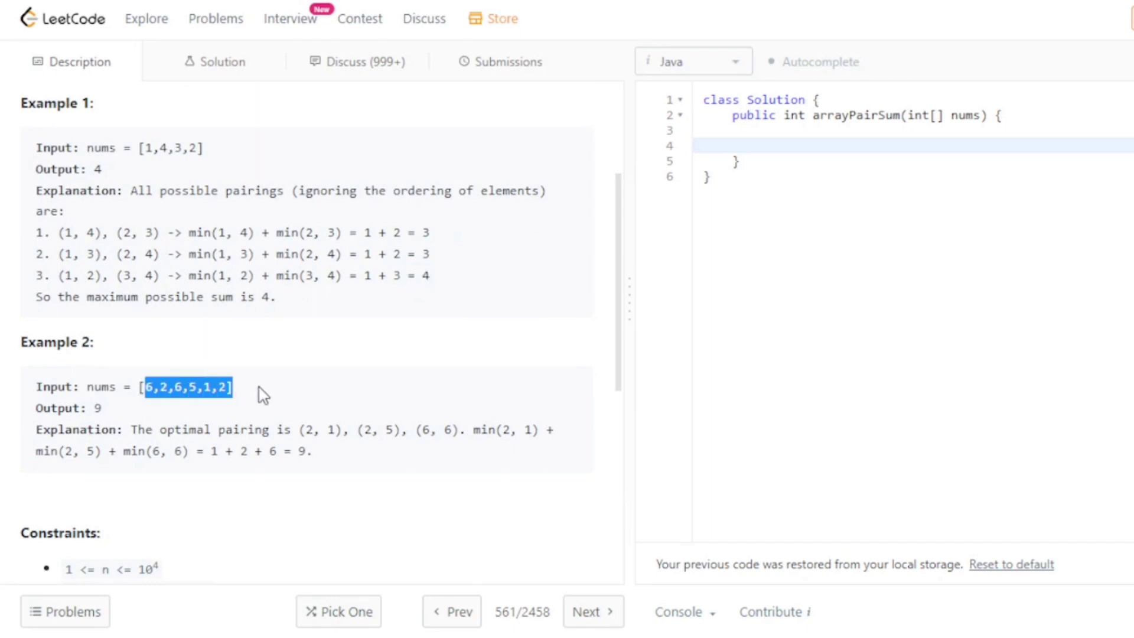
{"action": "double_click", "coordinate": [98, 407]}
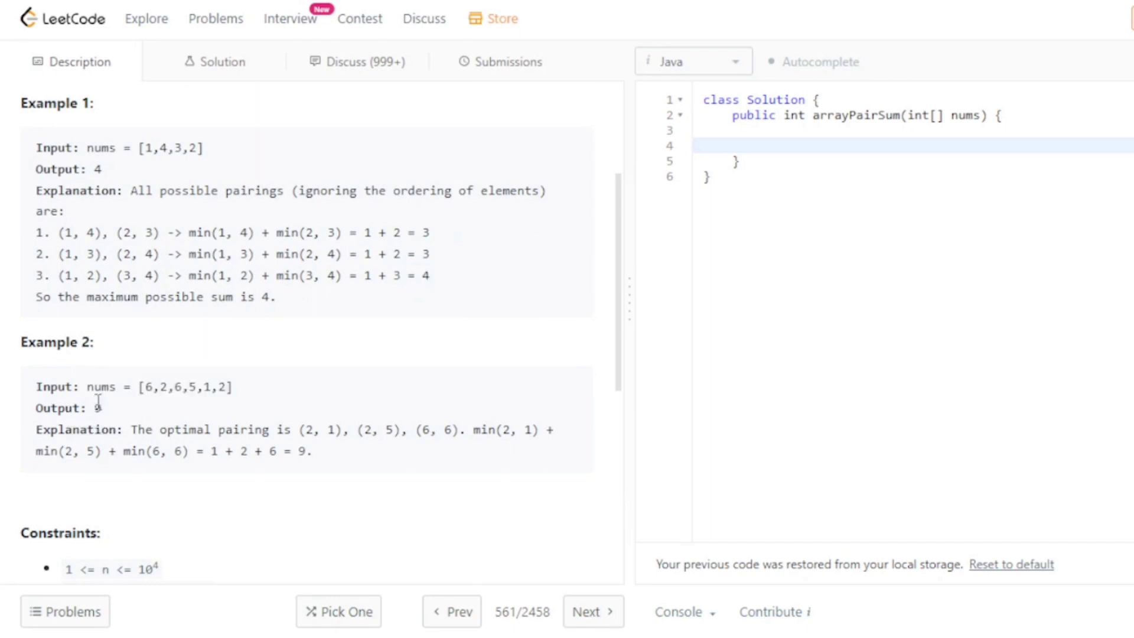
Write the sorted Example 2 comment '// 1 2 2 5 6 6' in the method body.
{"action": "left_click", "coordinate": [877, 132]}
{"action": "key", "text": "Return"}
{"action": "type", "text": "//"}
{"action": "type", "text": "1"}
{"action": "type", "text": " 2  22"}
{"action": "key", "text": "BackSpace"}
{"action": "type", "text": "5 6 6"}
{"action": "key", "text": "Return"}
{"action": "type", "text": "//"}
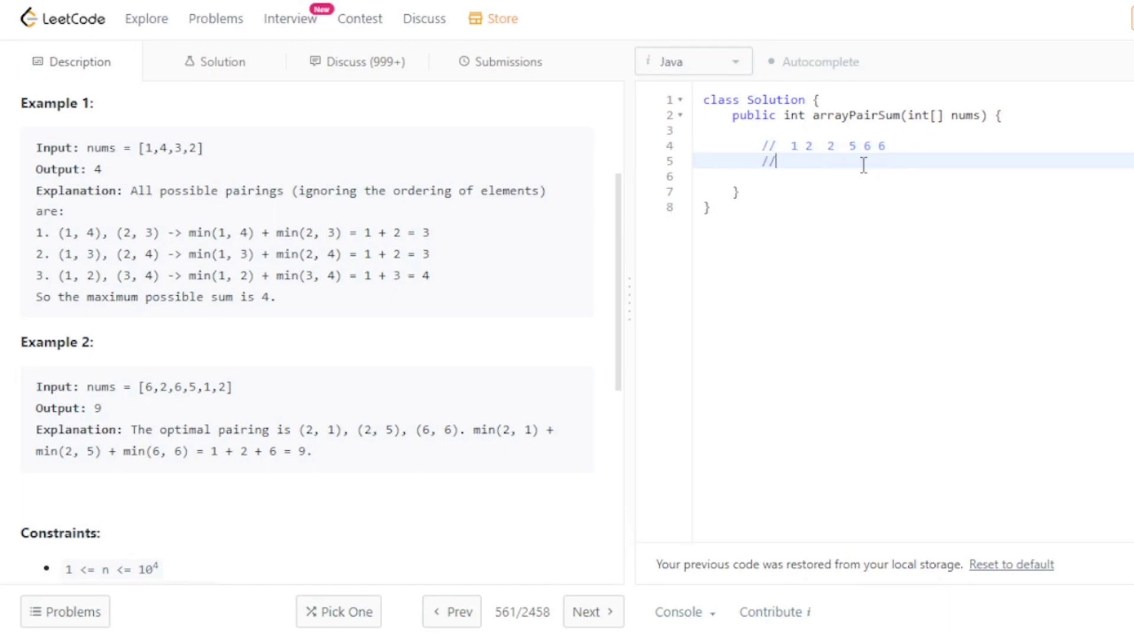
Mark pairs 1 2, 2 5, 6 6 while writing '//1+2+6 = 9', then add blank lines.
{"action": "left_click_drag", "start_coordinate": [789, 145], "coordinate": [811, 146]}
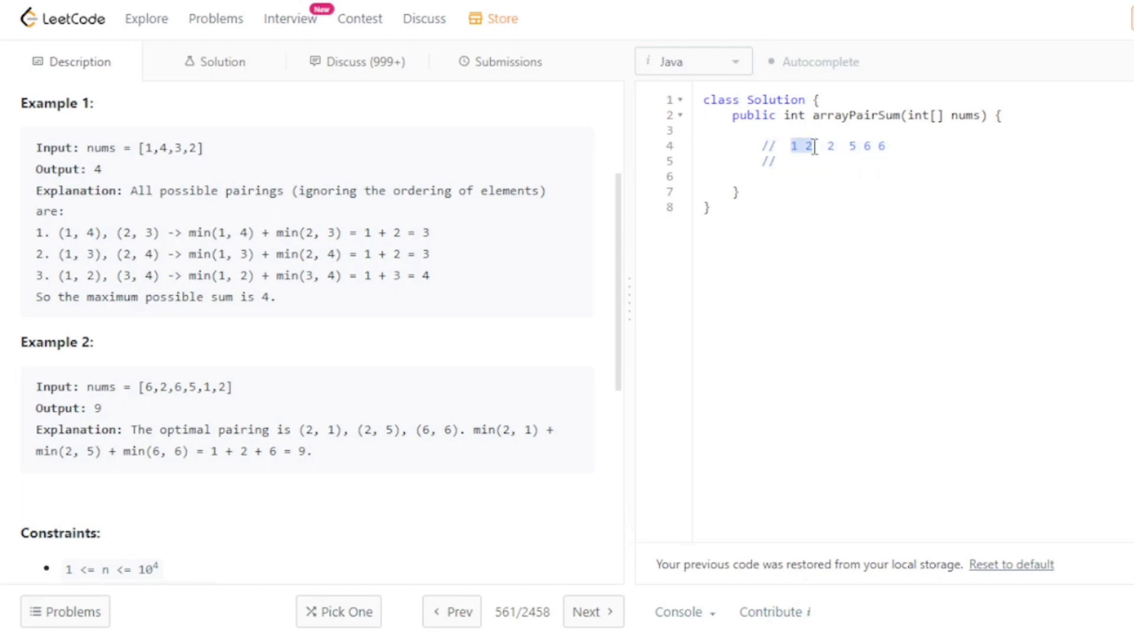
{"action": "left_click", "coordinate": [824, 165]}
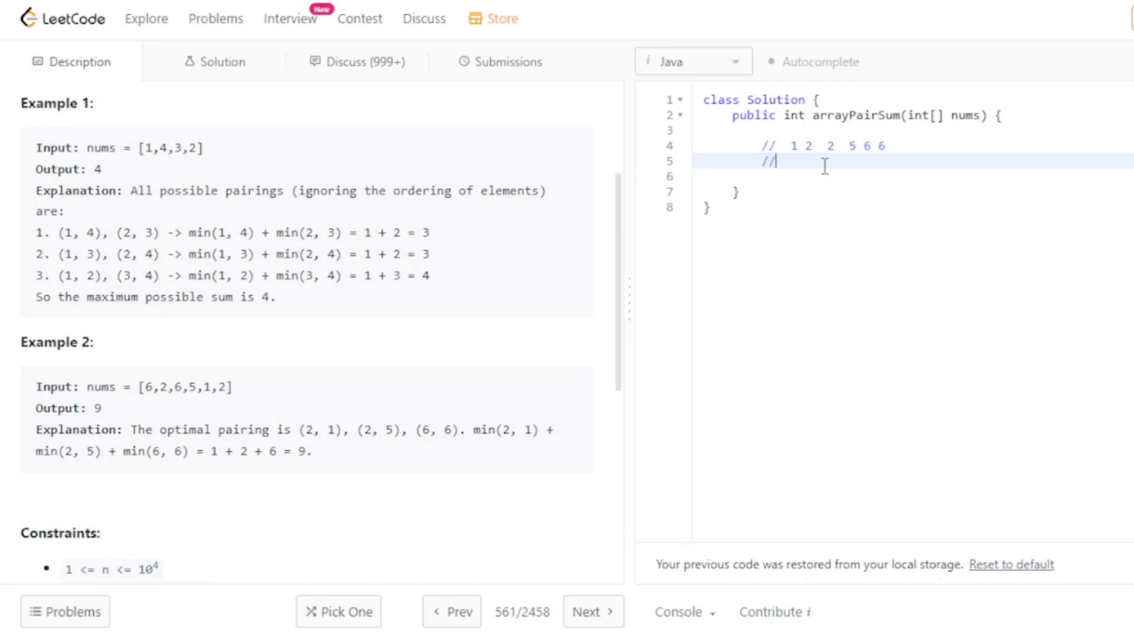
{"action": "type", "text": "1+"}
{"action": "left_click_drag", "start_coordinate": [822, 146], "coordinate": [864, 146]}
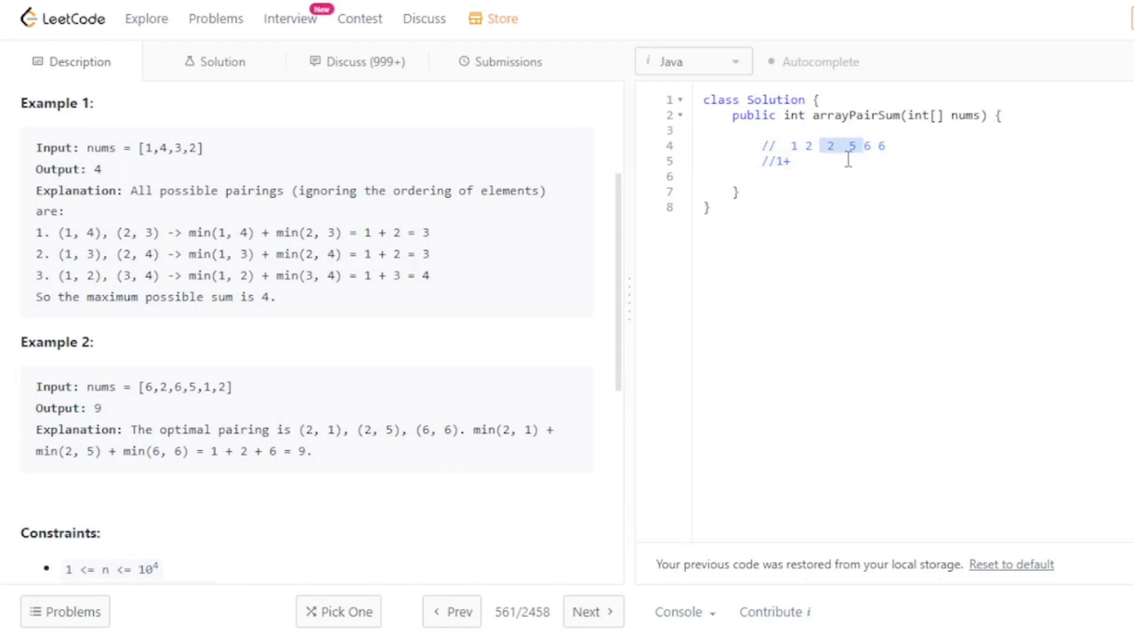
{"action": "double_click", "coordinate": [831, 145]}
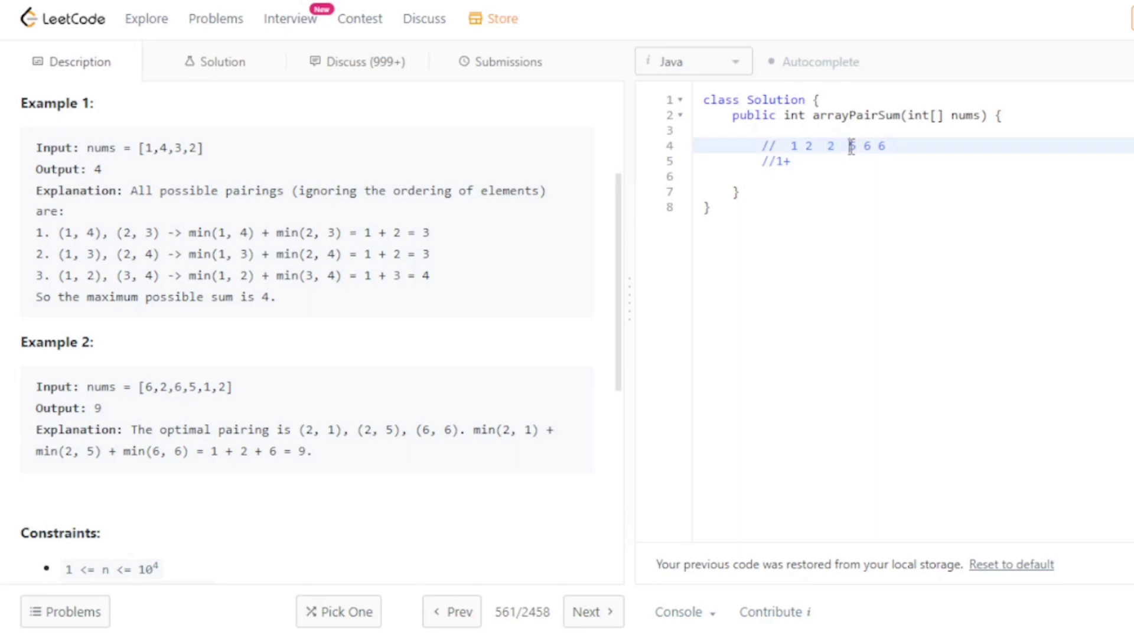
{"action": "left_click", "coordinate": [833, 161]}
{"action": "type", "text": "2"}
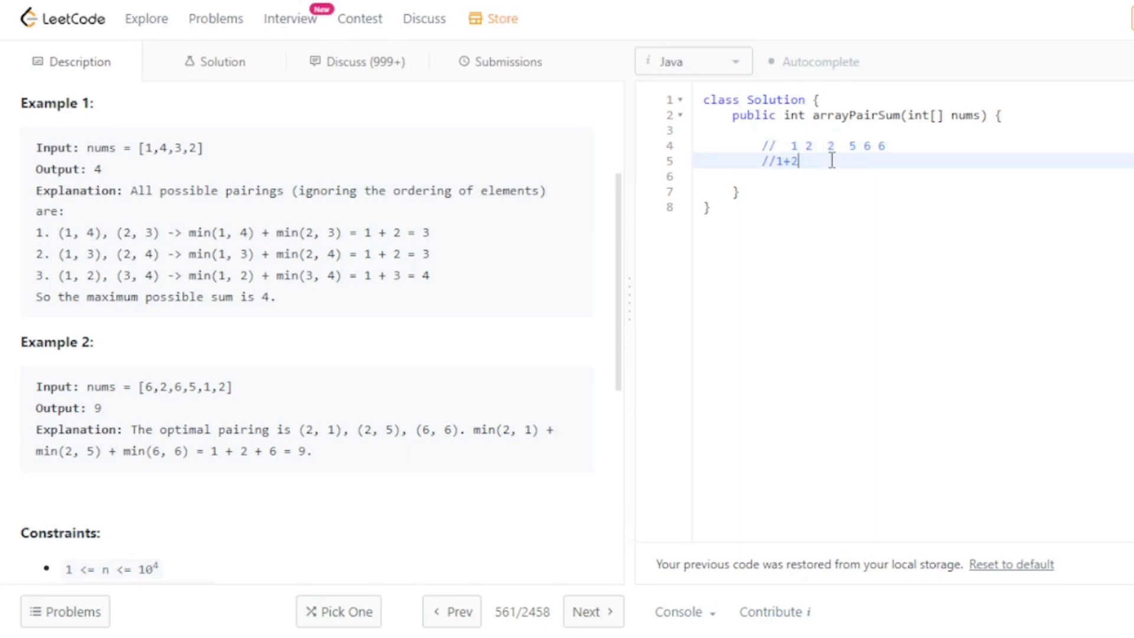
{"action": "type", "text": "+"}
{"action": "left_click_drag", "start_coordinate": [864, 145], "coordinate": [890, 144]}
{"action": "left_click", "coordinate": [857, 161]}
{"action": "type", "text": "6 = "}
{"action": "type", "text": "9"}
{"action": "double_click", "coordinate": [98, 408]}
{"action": "left_click", "coordinate": [845, 160]}
{"action": "key", "text": "Return"}
{"action": "key", "text": "Return"}
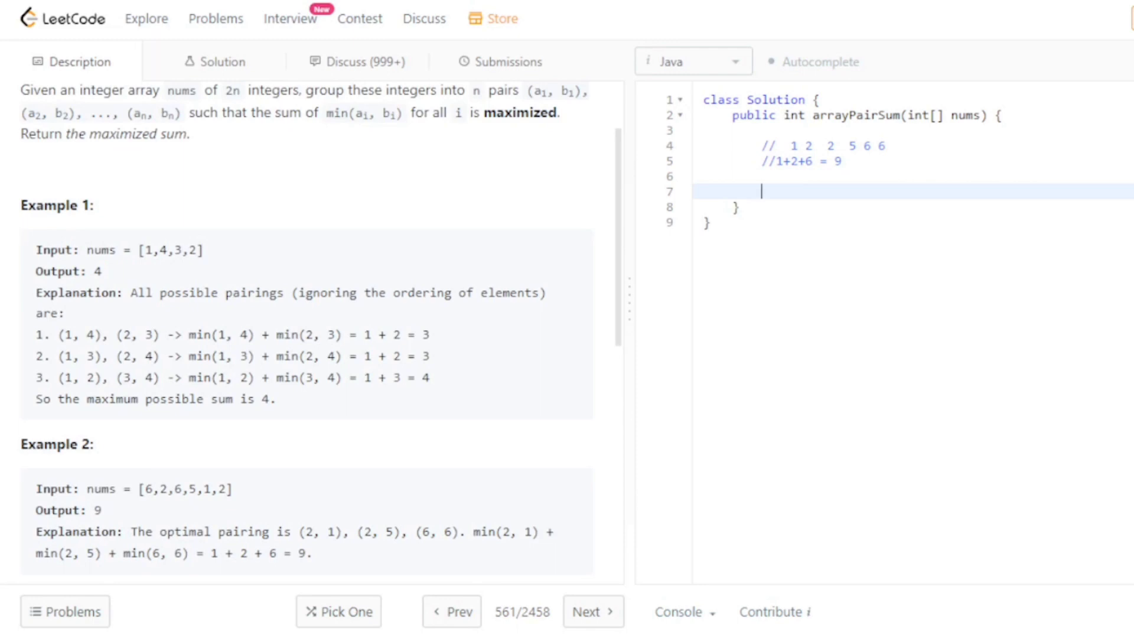
{"action": "type", "text": "Arrays"}
{"action": "type", "text": ".sort"}
{"action": "type", "text": "(nums"}
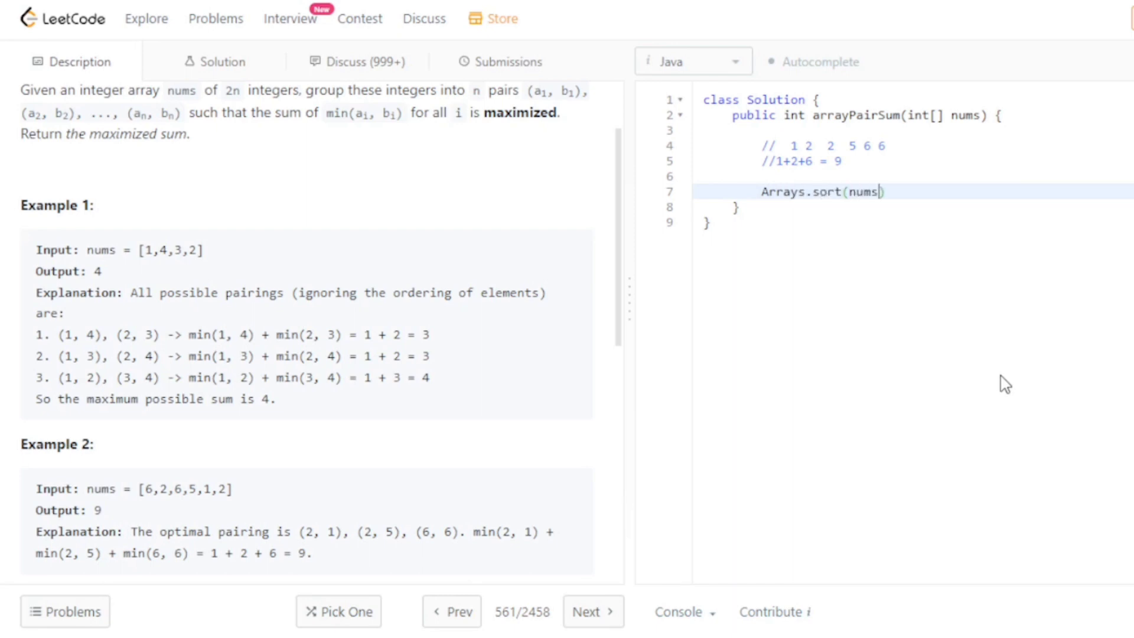
{"action": "type", "text": ");"}
Finish the sort line and give the step-by-2 for loop an empty body block.
{"action": "key", "text": "Return"}
{"action": "key", "text": "Return"}
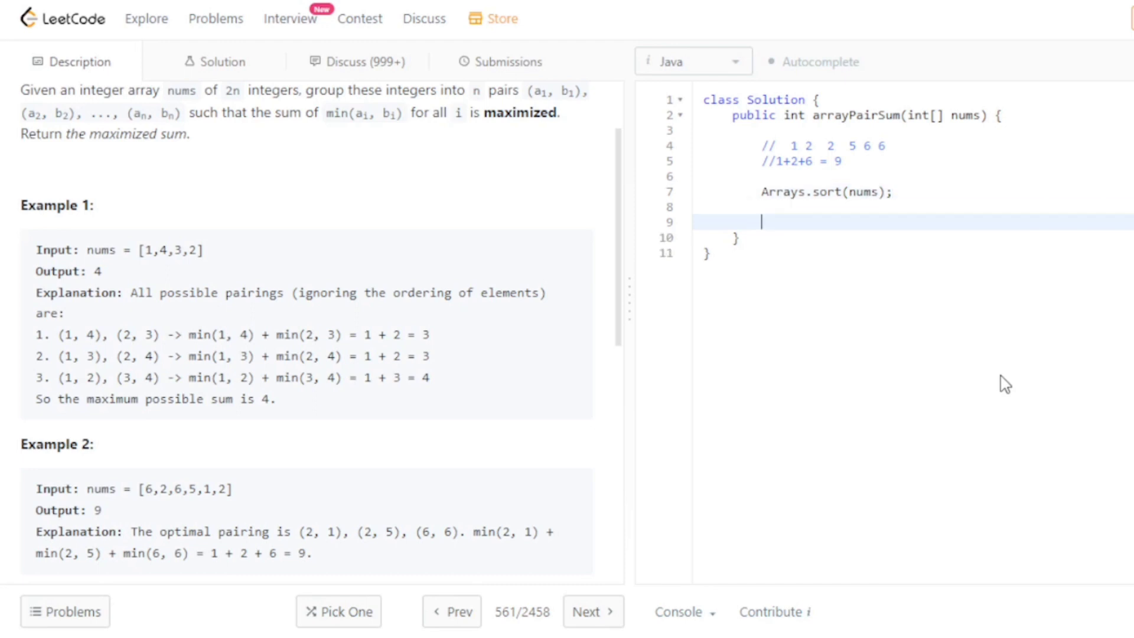
{"action": "type", "text": "for("}
{"action": "type", "text": "int i=0"}
{"action": "type", "text": ";i<nums"}
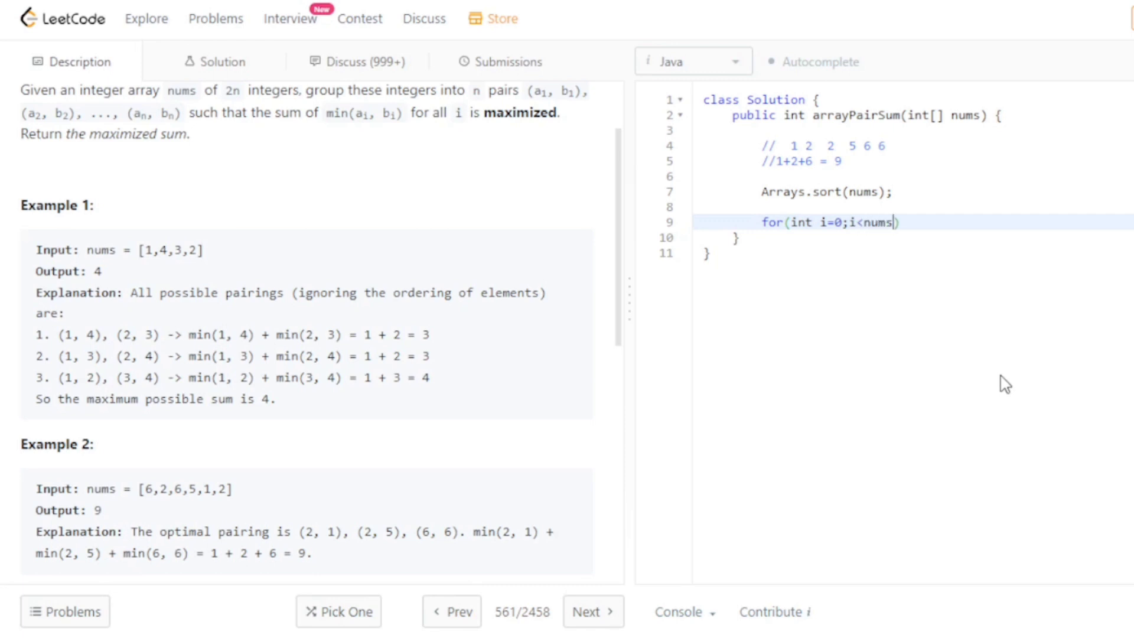
{"action": "type", "text": ".length;"}
{"action": "type", "text": "i+=2"}
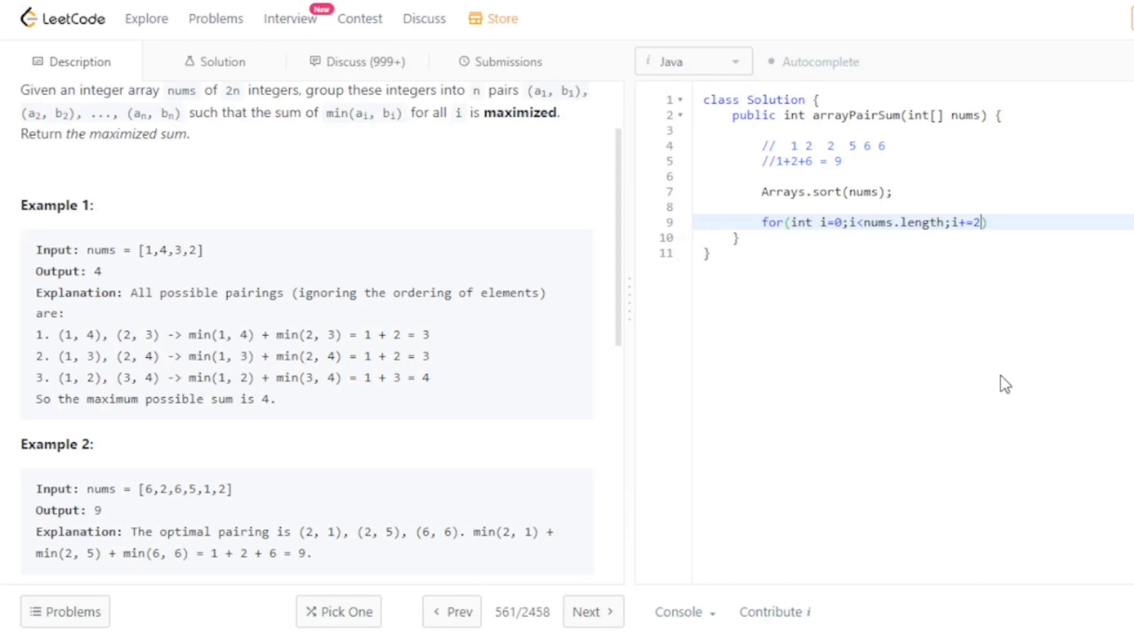
{"action": "left_click", "coordinate": [1025, 220]}
{"action": "key", "text": "Return"}
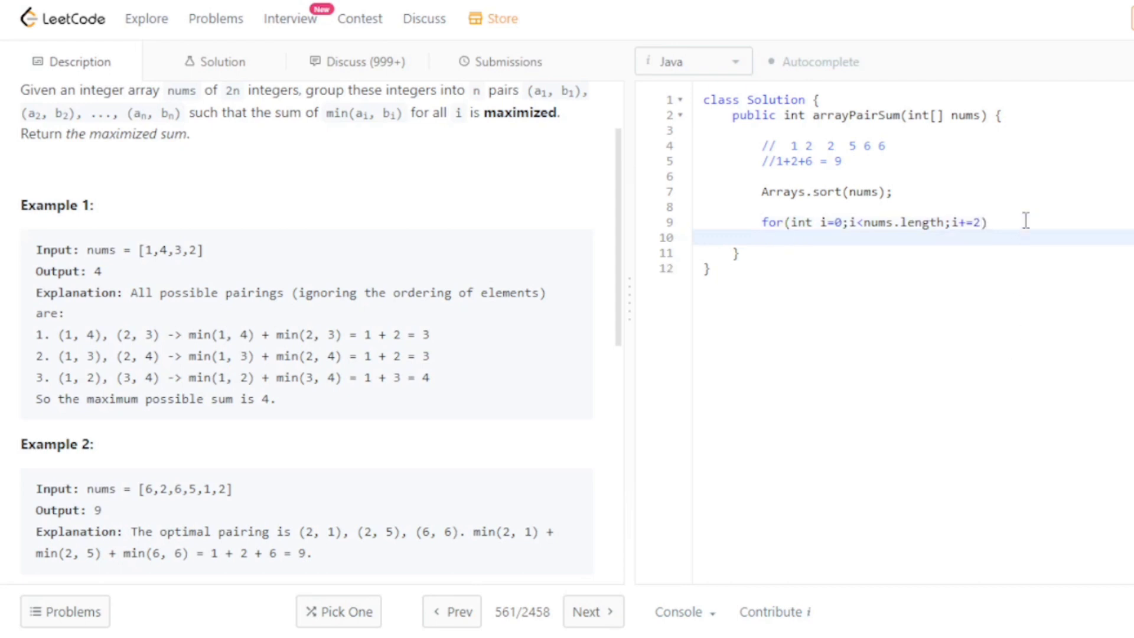
{"action": "type", "text": "{"}
{"action": "key", "text": "Return"}
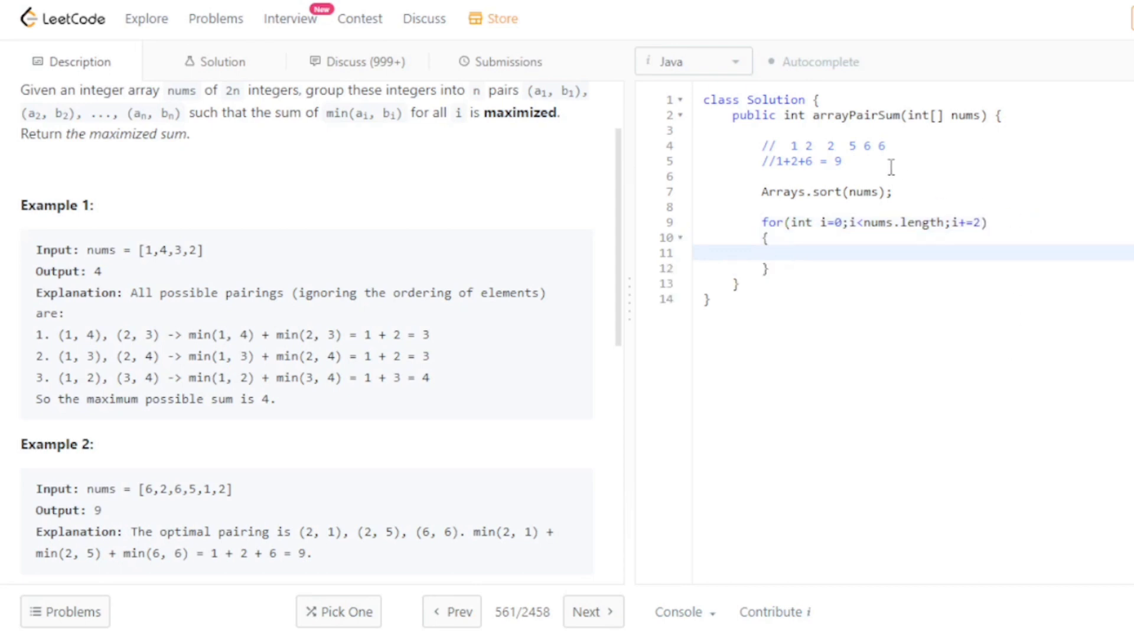
Highlight the comment pairs 1 2, 2 5 and 6 6 to explain the loop.
{"action": "left_click_drag", "start_coordinate": [791, 145], "coordinate": [812, 146]}
{"action": "left_click", "coordinate": [807, 147]}
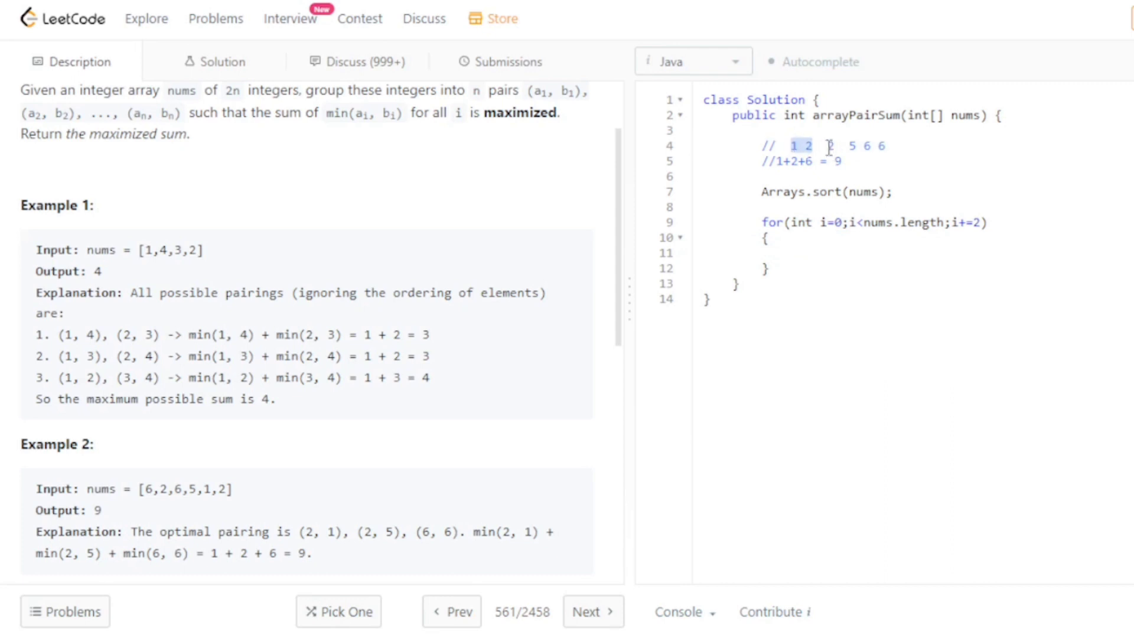
{"action": "left_click", "coordinate": [829, 146]}
{"action": "left_click_drag", "start_coordinate": [827, 146], "coordinate": [888, 146]}
{"action": "left_click", "coordinate": [865, 147]}
{"action": "left_click", "coordinate": [866, 250]}
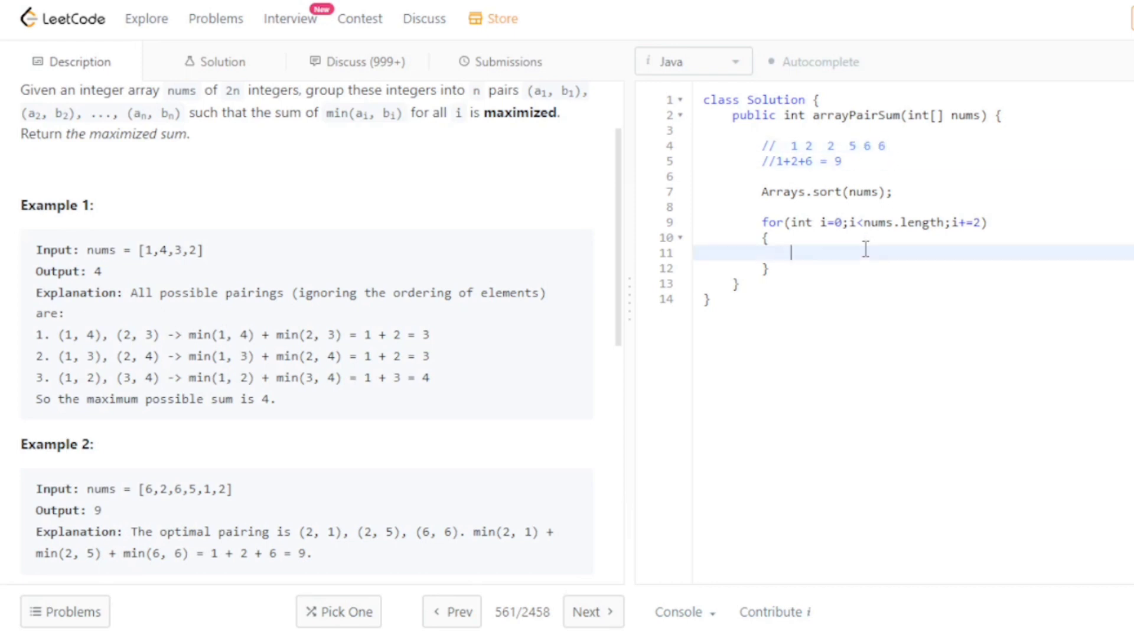
{"action": "type", "text": "d"}
Add 'int sum=0;' after the sort and 'sum=sum+Math.min(nums[i],nums[i+1]);' in the loop.
{"action": "key", "text": "BackSpace"}
{"action": "type", "text": "sum=sum+"}
{"action": "left_click", "coordinate": [909, 193]}
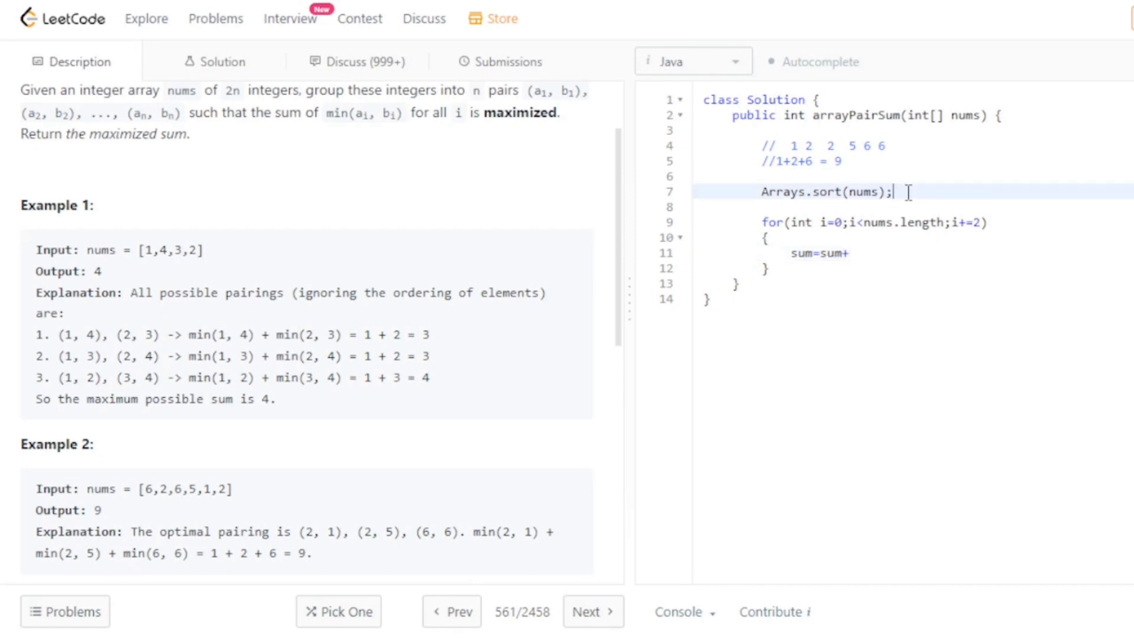
{"action": "key", "text": "Return"}
{"action": "type", "text": "int su"}
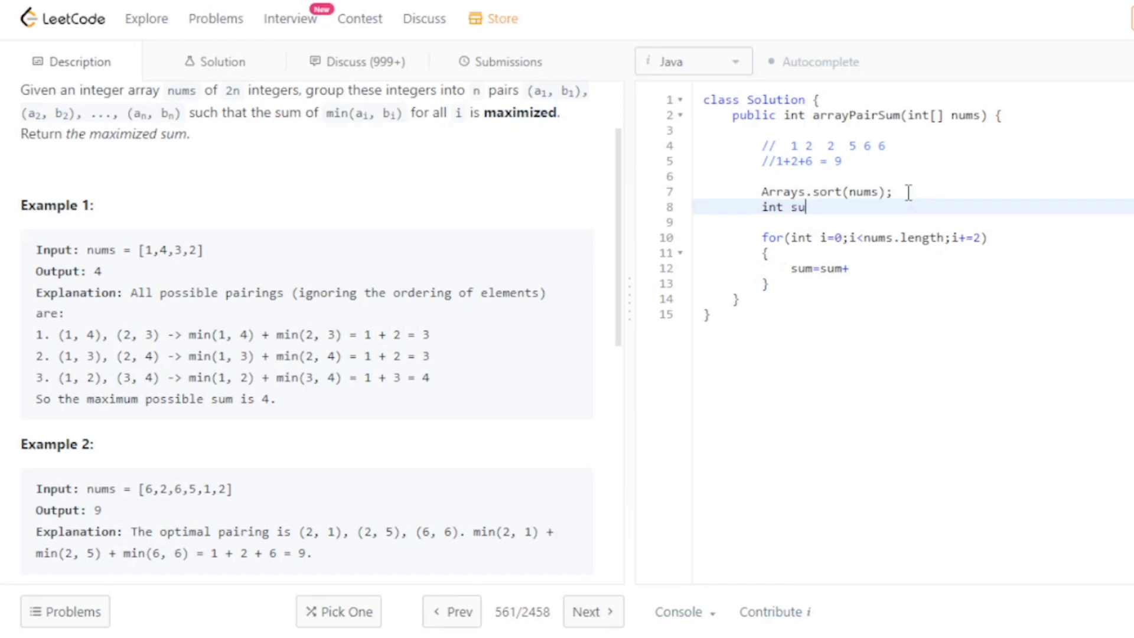
{"action": "type", "text": "m=0;"}
{"action": "left_click", "coordinate": [895, 270]}
{"action": "type", "text": "Ma"}
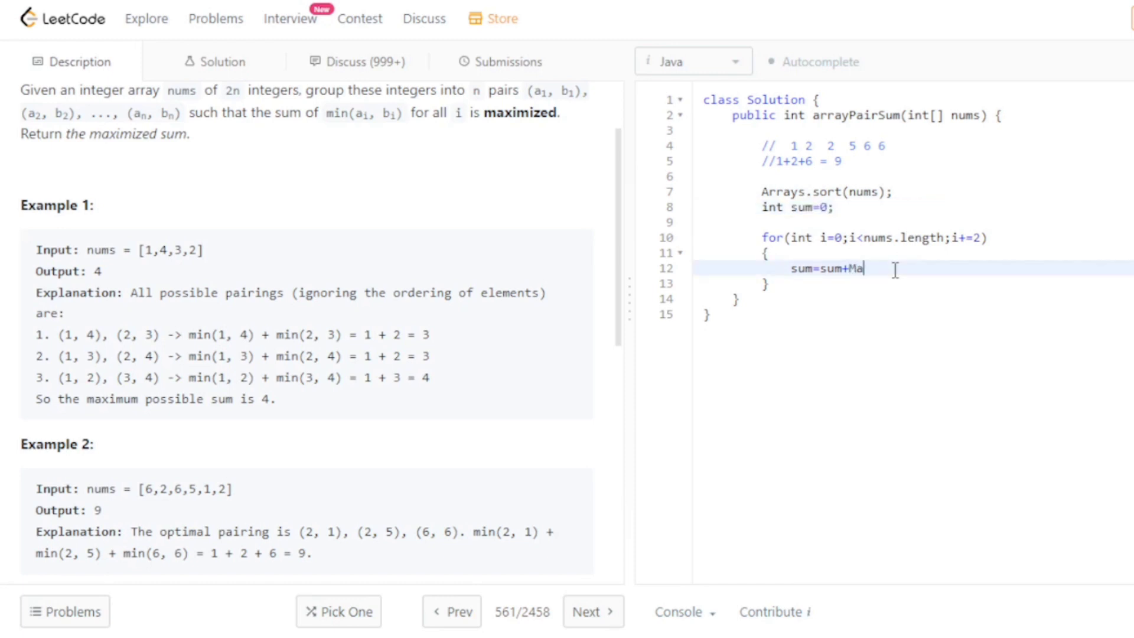
{"action": "type", "text": "th.min"}
{"action": "type", "text": "("}
{"action": "type", "text": "nums[i"}
{"action": "type", "text": "],n"}
{"action": "type", "text": "ums[i"}
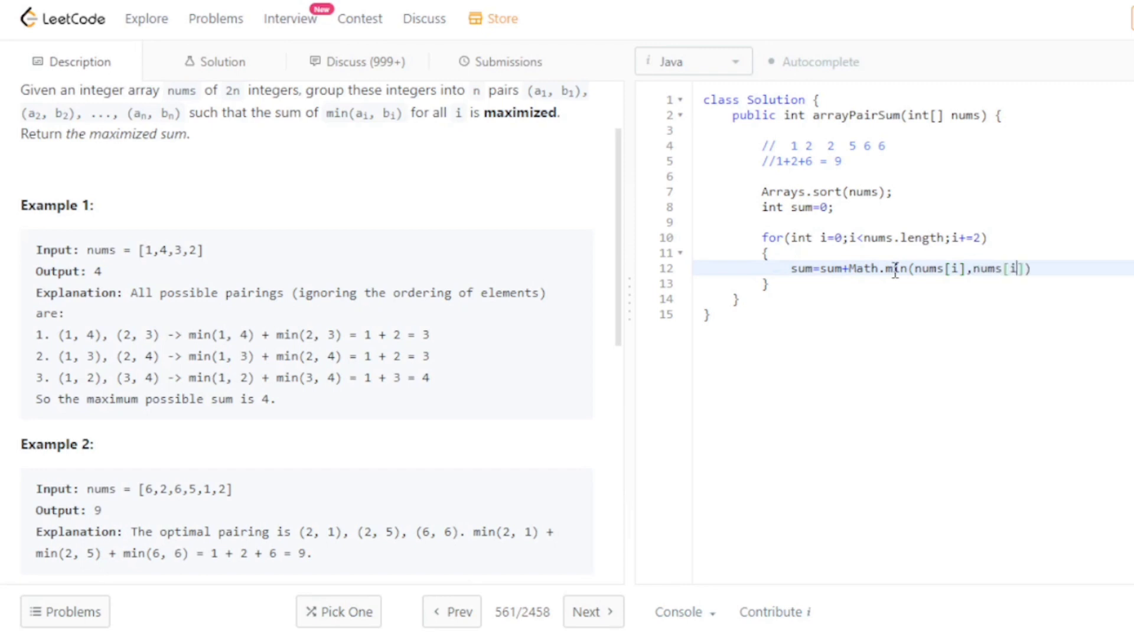
{"action": "type", "text": "+1])"}
{"action": "type", "text": ";"}
{"action": "left_click_drag", "start_coordinate": [792, 145], "coordinate": [860, 146]}
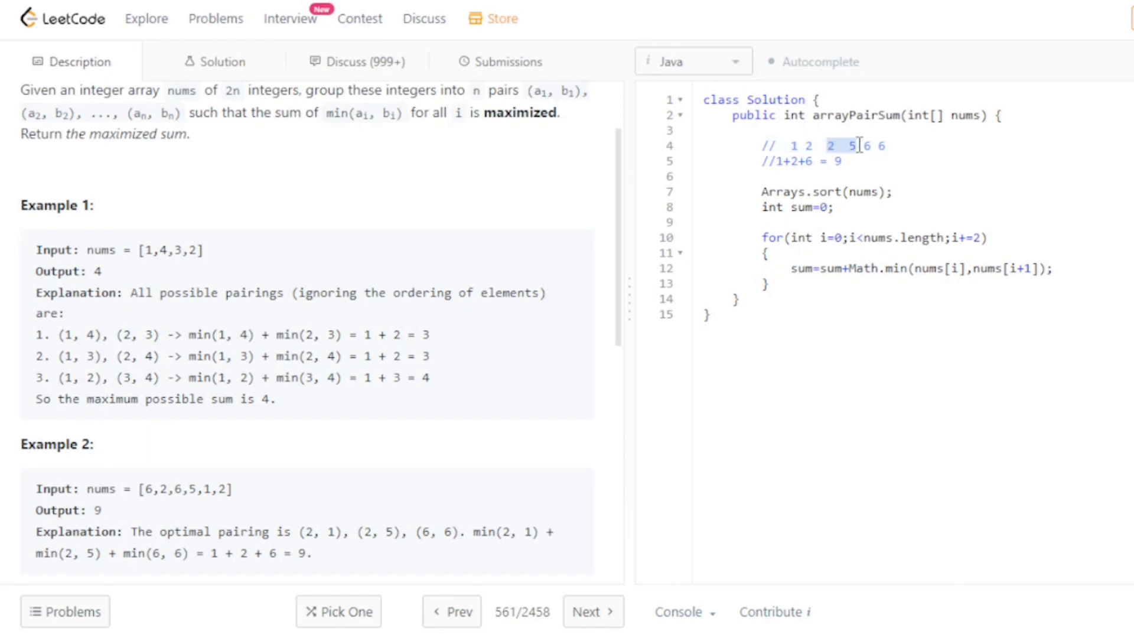
{"action": "left_click_drag", "start_coordinate": [861, 145], "coordinate": [890, 145]}
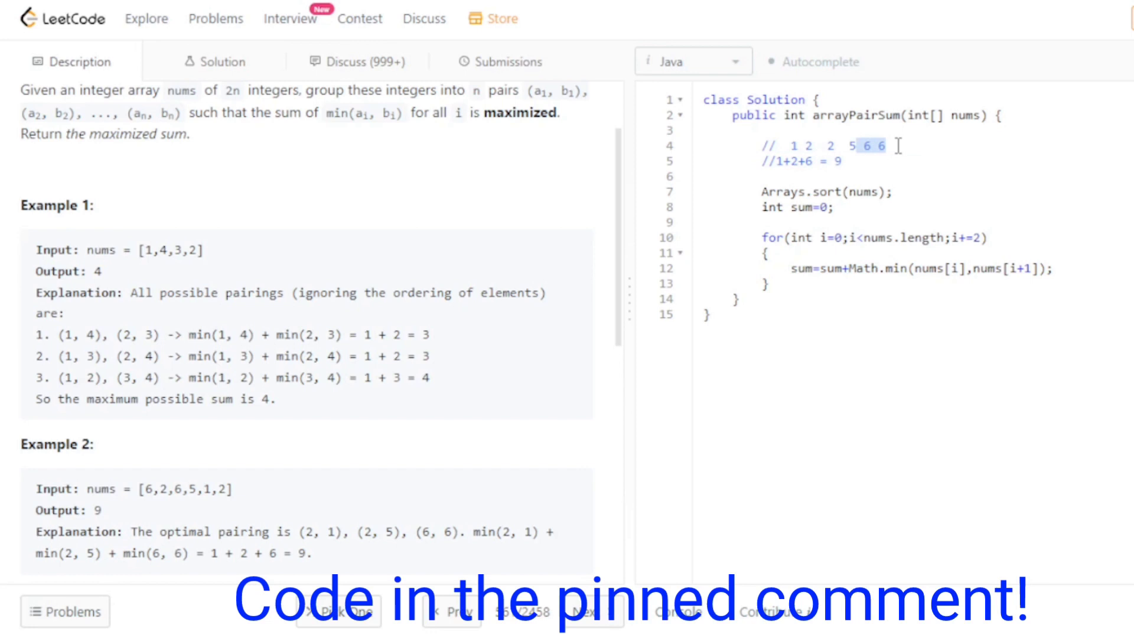
Add 'return sum;' after the loop and run the sample test with Ctrl+'.
{"action": "left_click", "coordinate": [785, 283]}
{"action": "key", "text": "Return"}
{"action": "key", "text": "Return"}
{"action": "key", "text": "Return"}
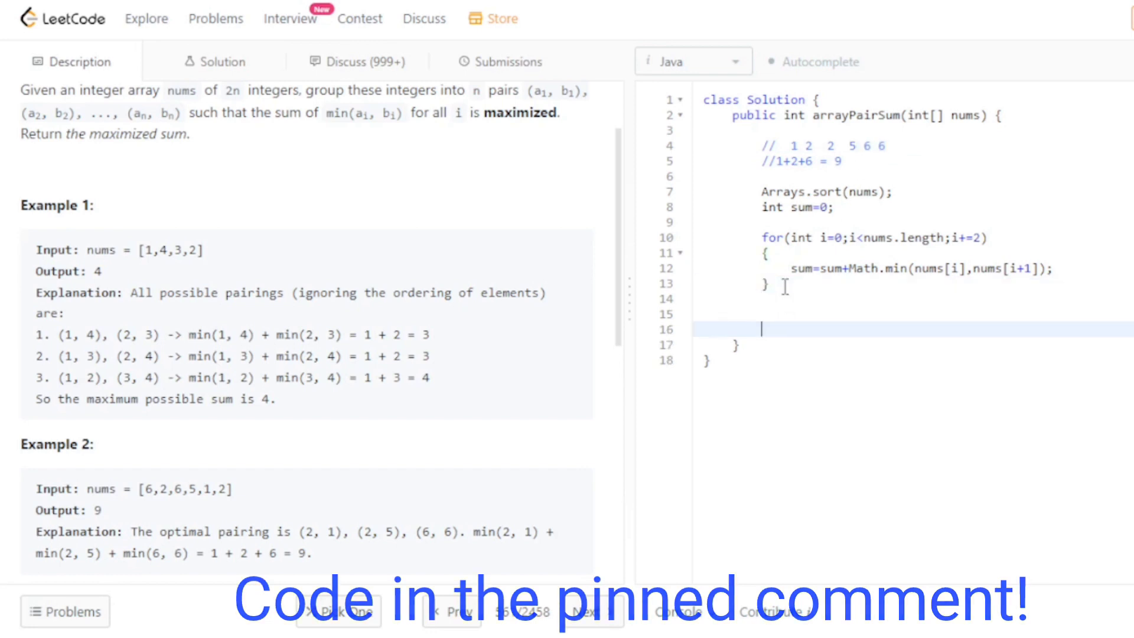
{"action": "type", "text": "return"}
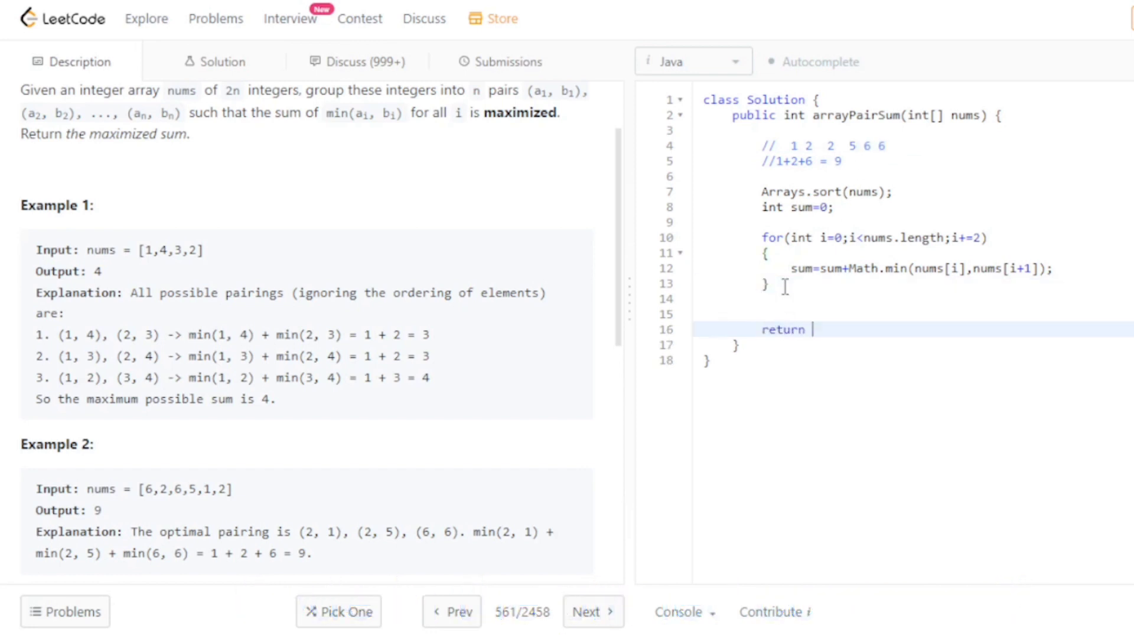
{"action": "type", "text": " sum;"}
{"action": "key", "text": "ctrl+apostrophe"}
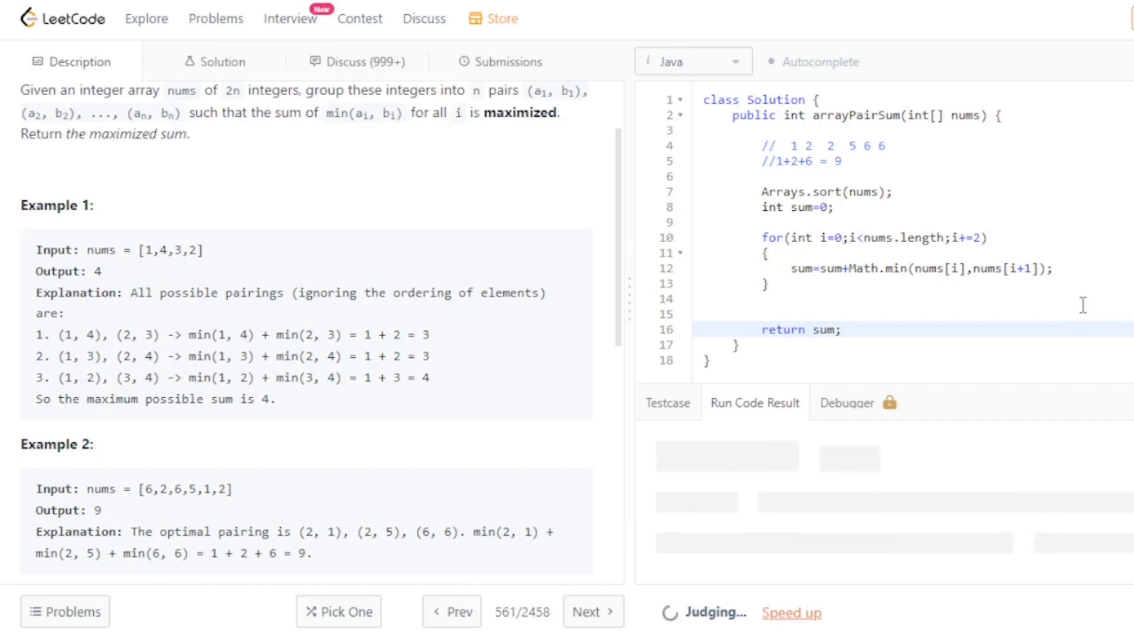
Submit the Array Partition solution with Ctrl+Enter.
{"action": "key", "text": "ctrl+Return"}
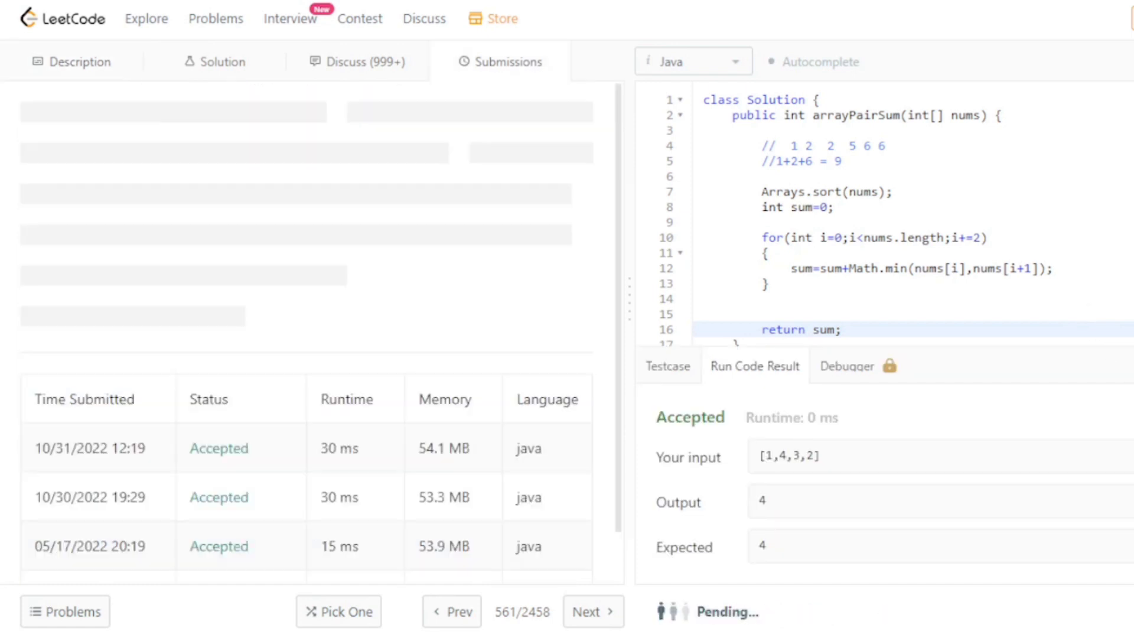